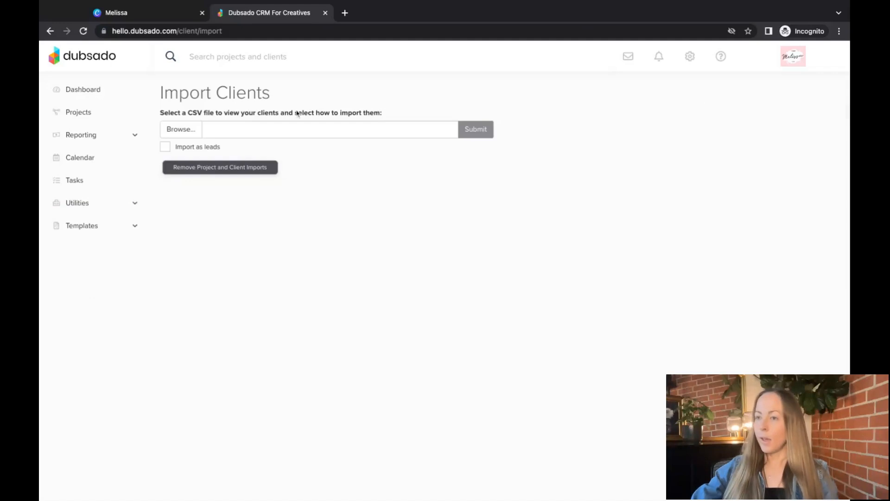
Load Client List.csv for client import, map First Name to First Name, and map Address Line 1 to Address.
left_click(189, 134)
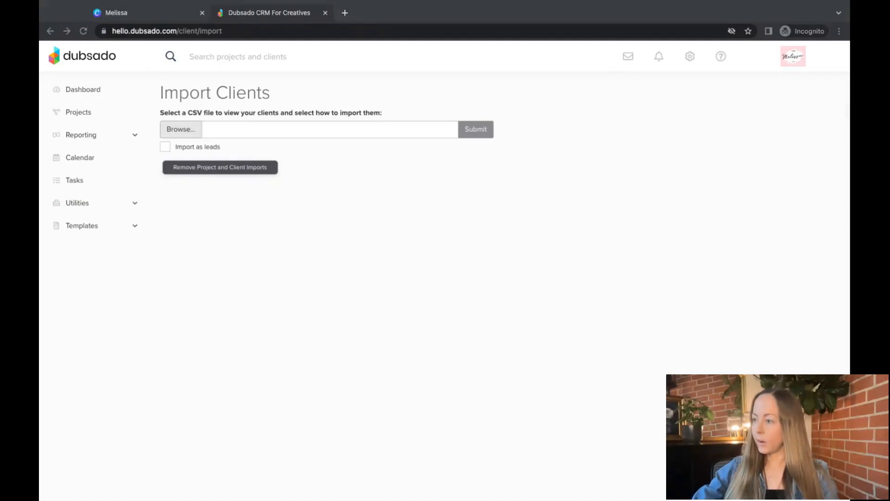
left_click(638, 350)
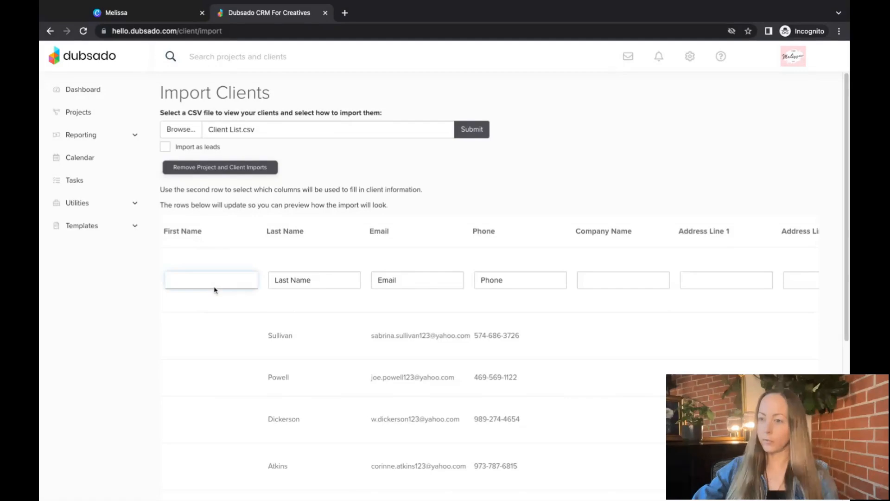
left_click(216, 298)
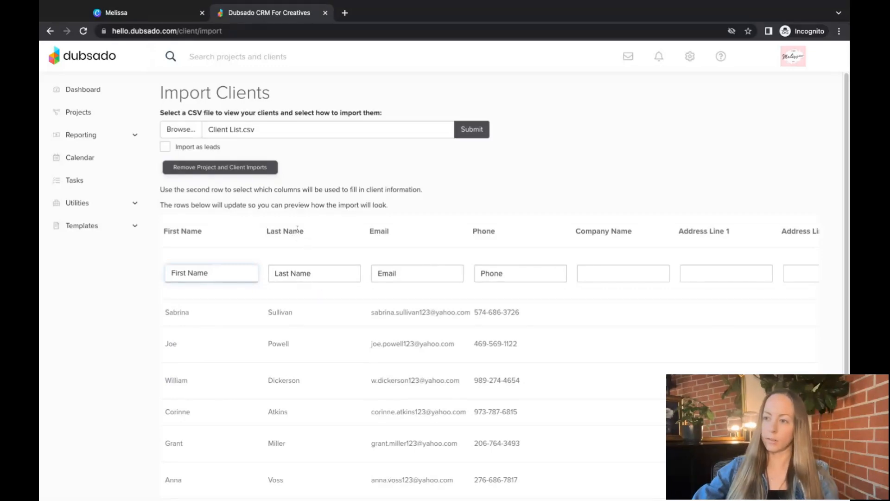
left_click(301, 272)
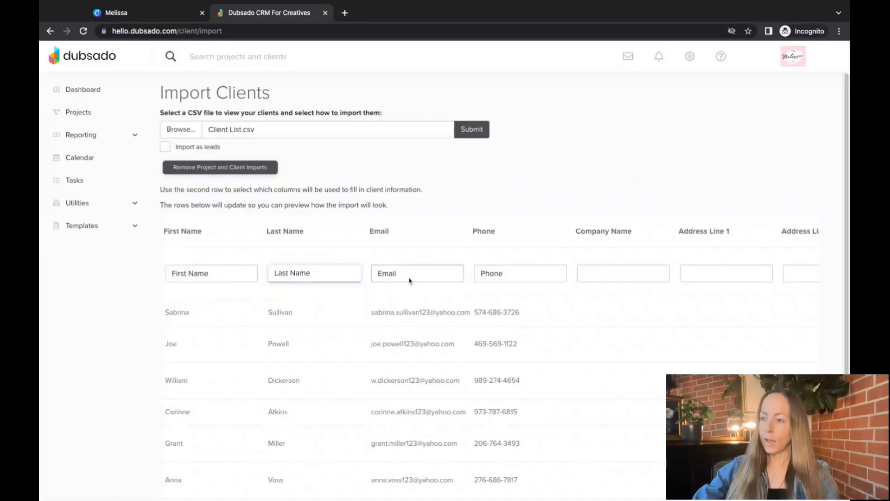
left_click(642, 281)
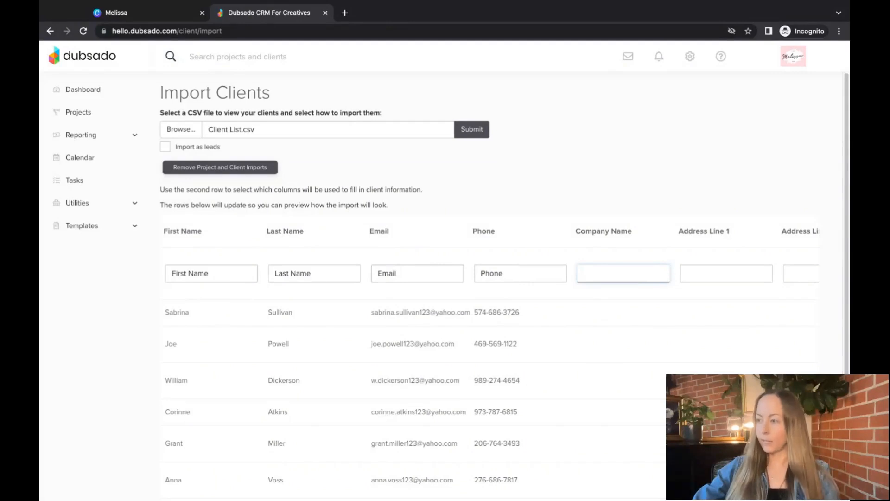
left_click(713, 280)
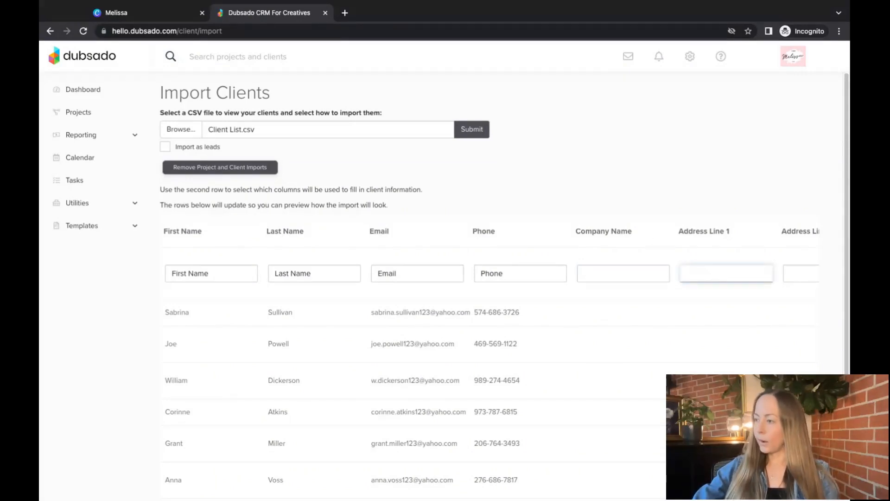
left_click(752, 260)
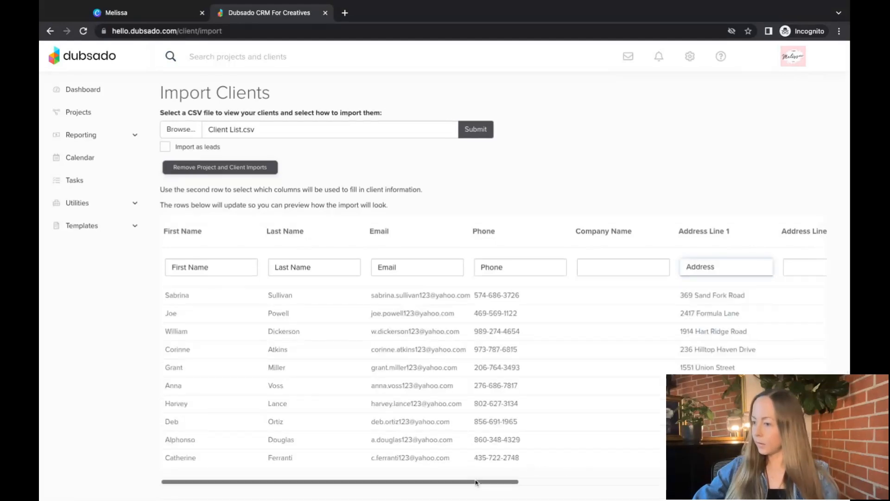
Map the State/Province column to State and the Zip/Postal column to Zip in the client import.
scroll(476, 483, "right", 2)
scroll(475, 483, "right", 5)
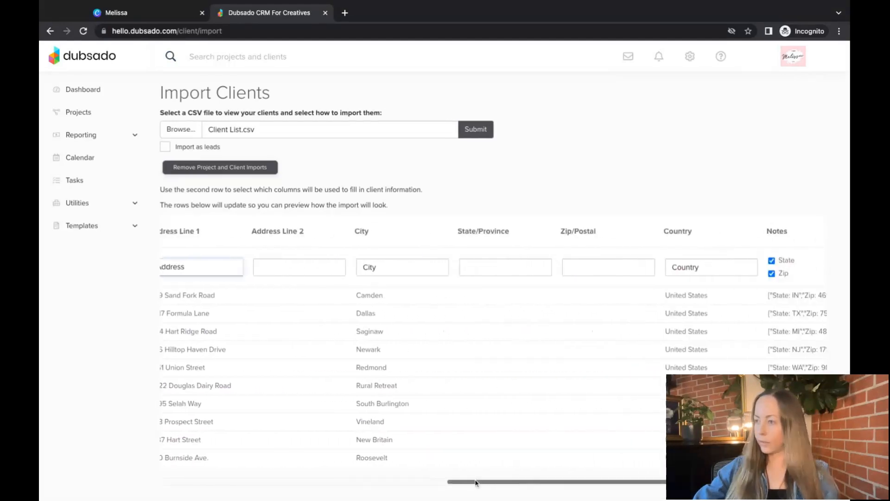
left_click(500, 268)
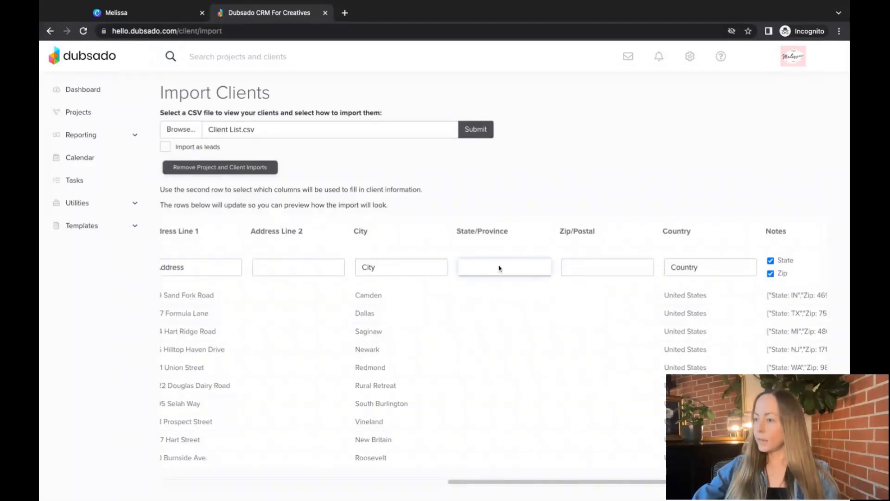
left_click(501, 341)
left_click(595, 268)
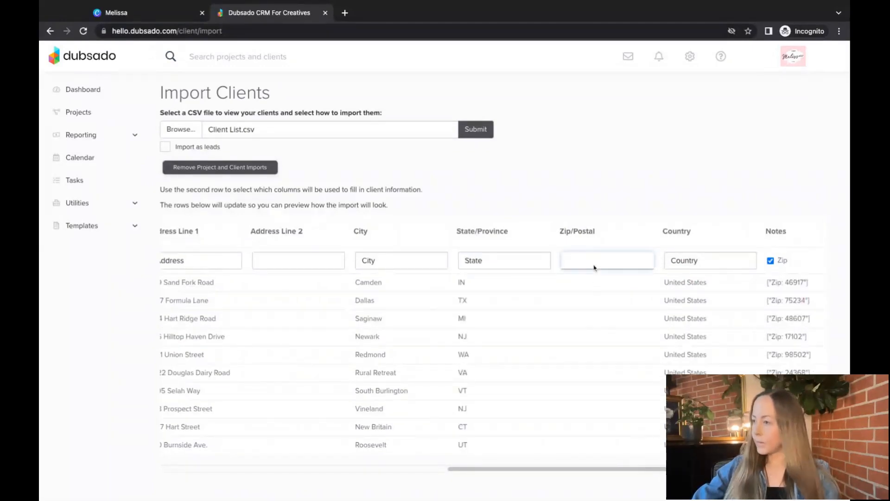
left_click(596, 352)
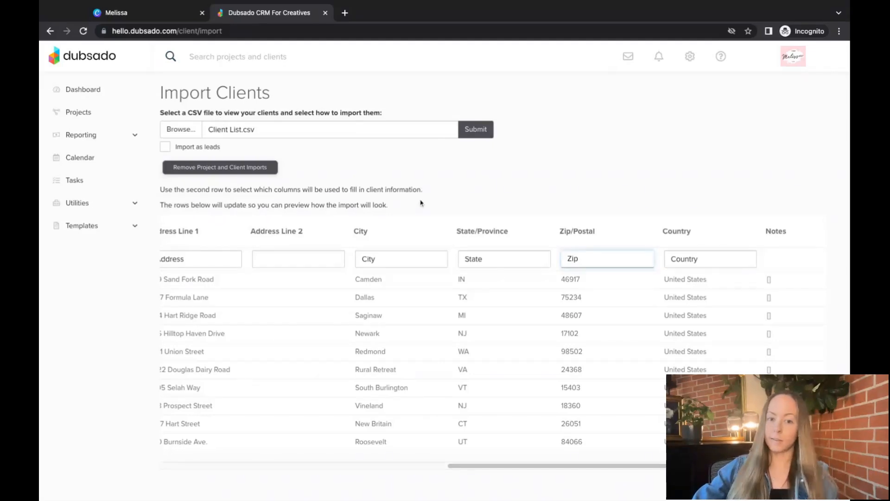
Submit the client import and open the Address Book to check the imported clients.
left_click(476, 135)
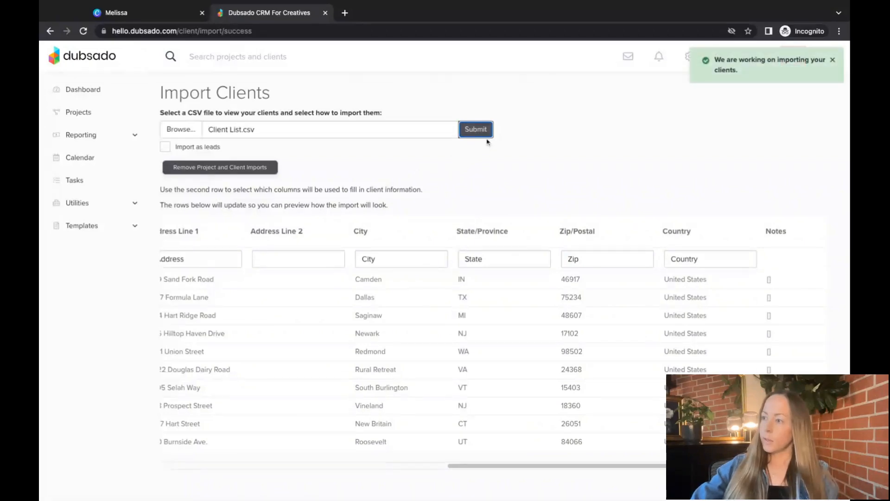
left_click(86, 209)
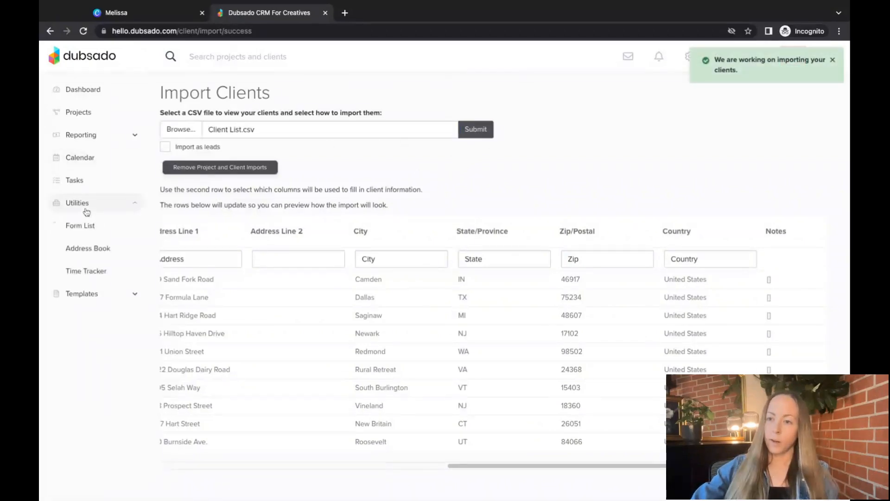
left_click(111, 253)
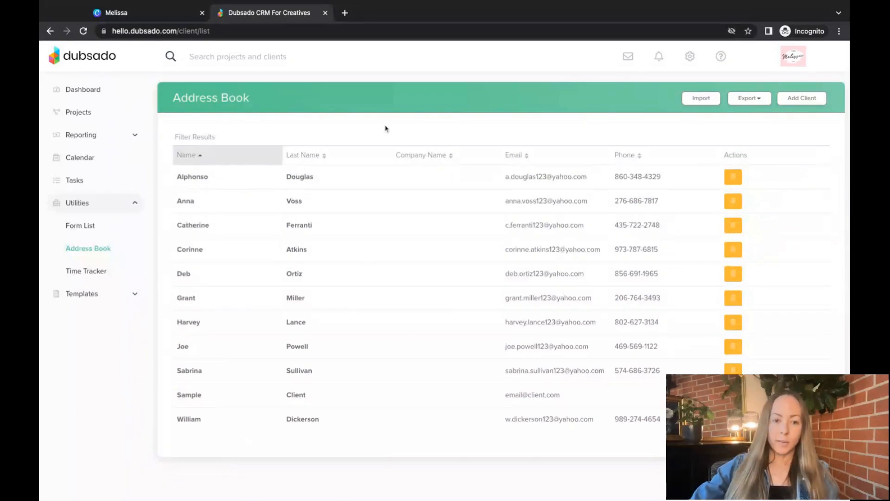
Start a new project and title it "Wedding Makeup".
left_click(83, 120)
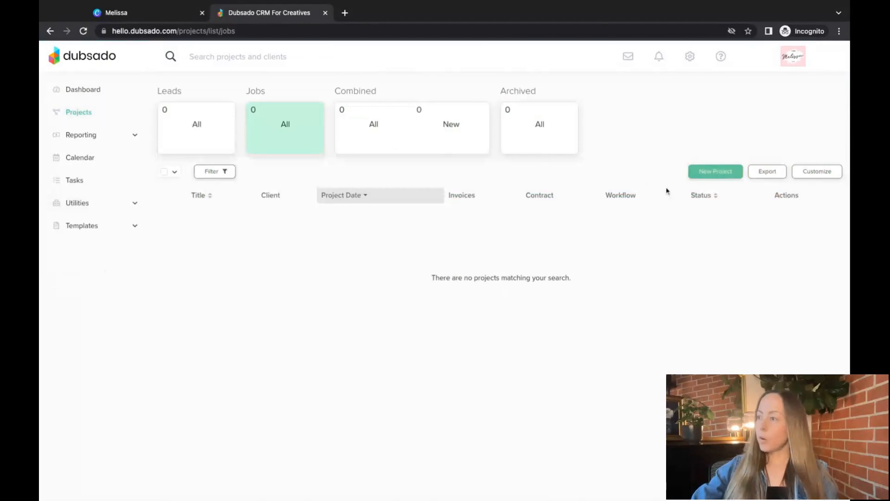
left_click(712, 174)
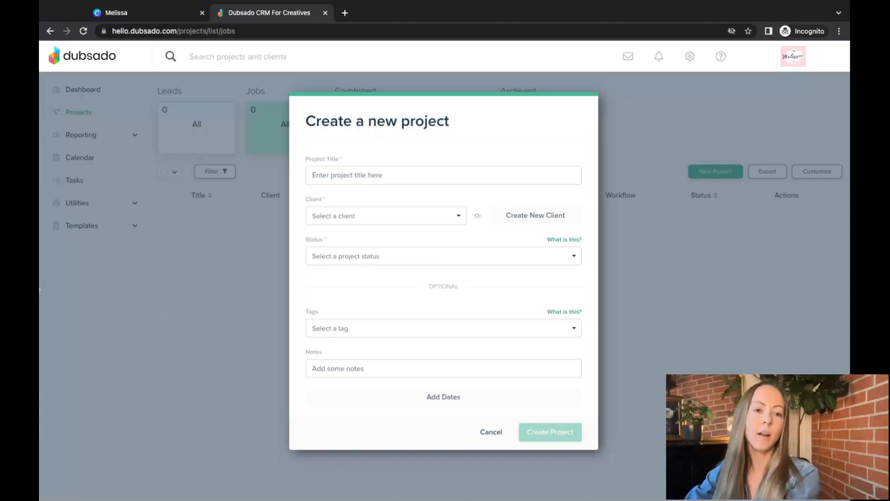
left_click(39, 290)
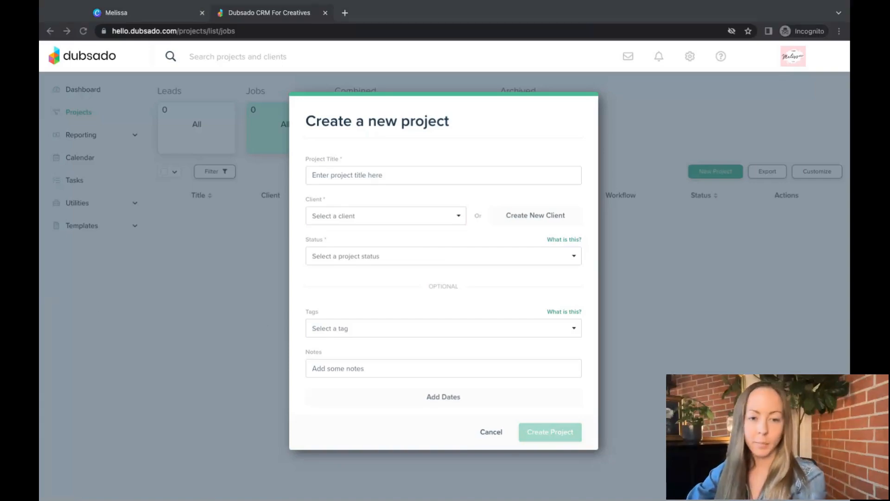
left_click(408, 176)
type("Wedding Makeup")
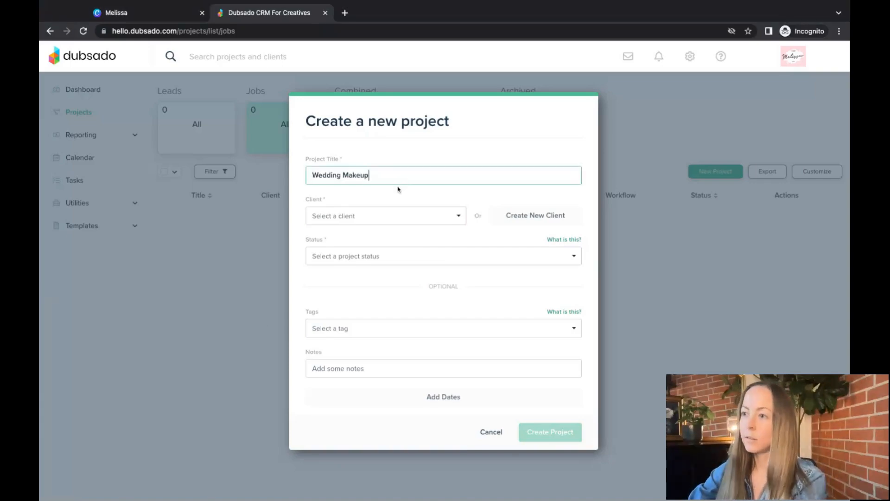
Assign the imported client matching "sab" to the project and set its status to Job: No Status.
left_click(386, 218)
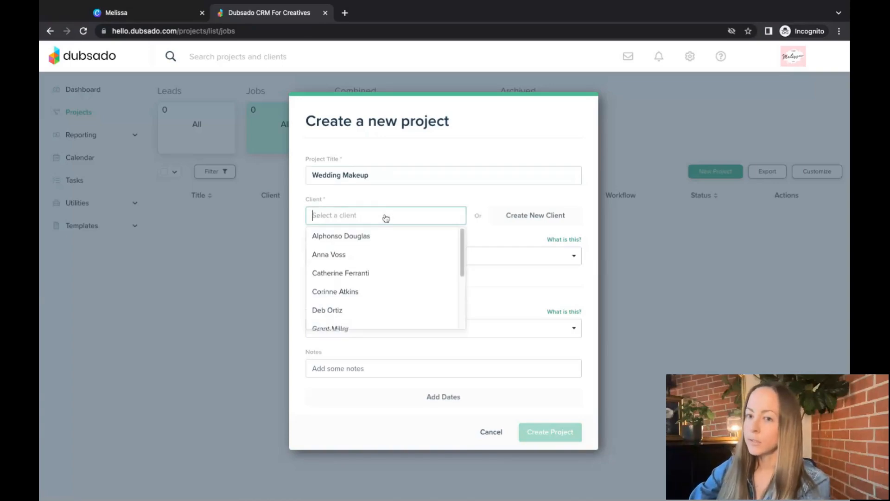
type("sab")
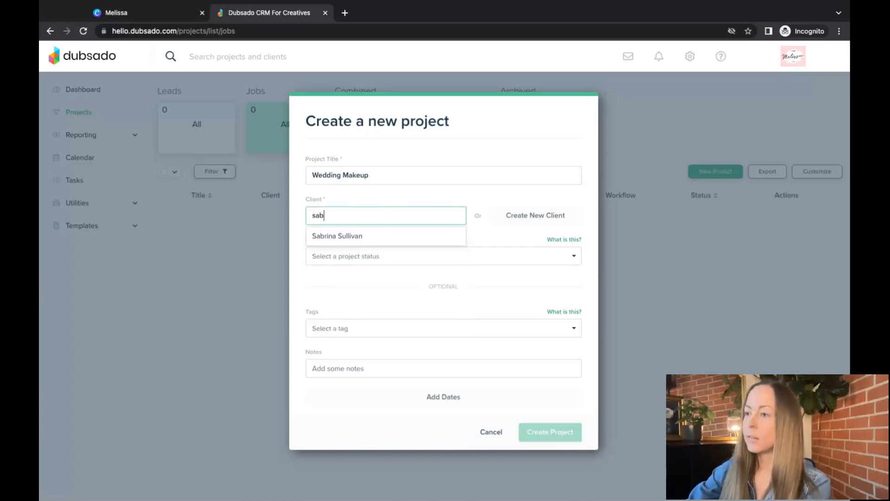
left_click(387, 237)
left_click(383, 257)
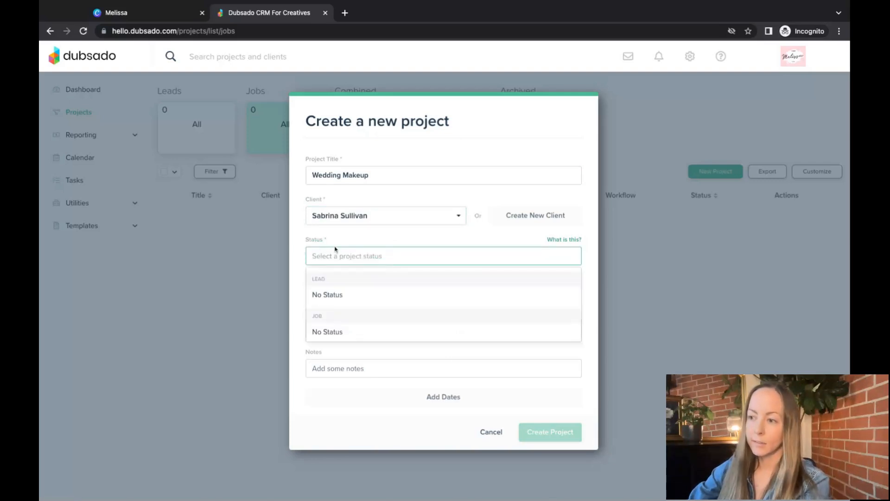
left_click(346, 333)
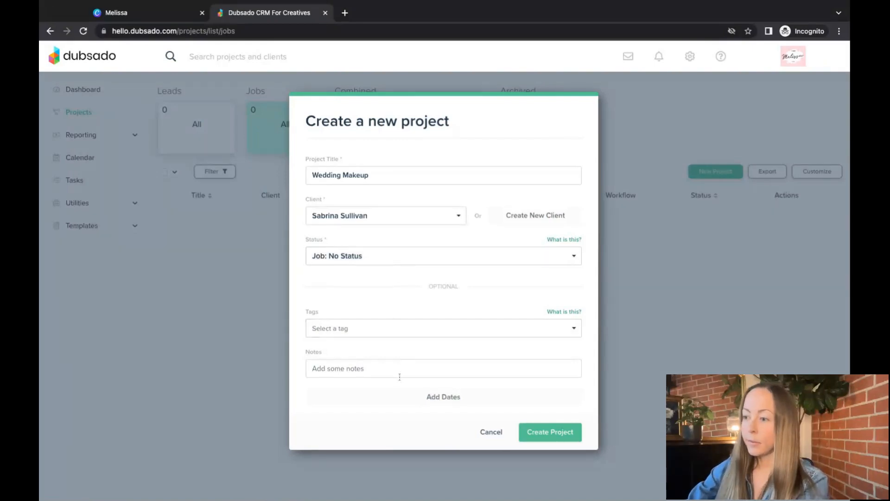
Add dates to the project, with start and end both on 8/12/23.
left_click(441, 404)
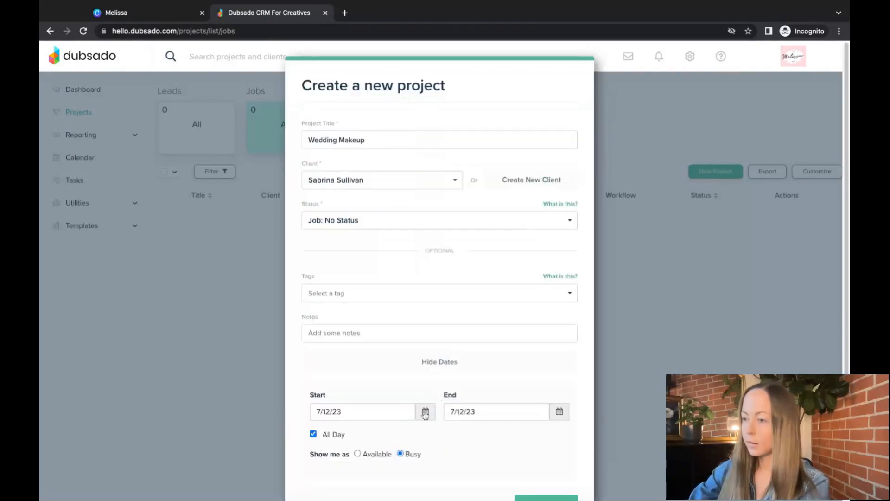
left_click(426, 413)
left_click(417, 429)
scroll(417, 429, "down", 1)
left_click(416, 436)
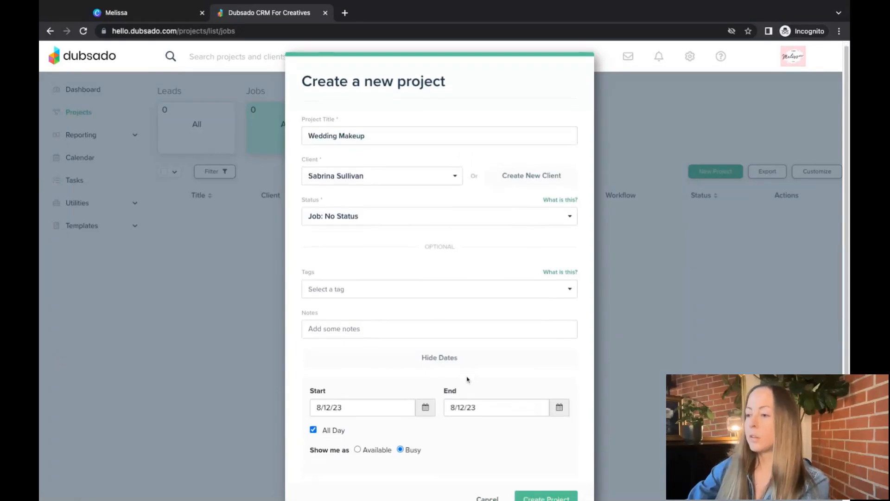
Show the fields for creating a new client in the project form and reselect the existing client.
scroll(467, 378, "down", 1)
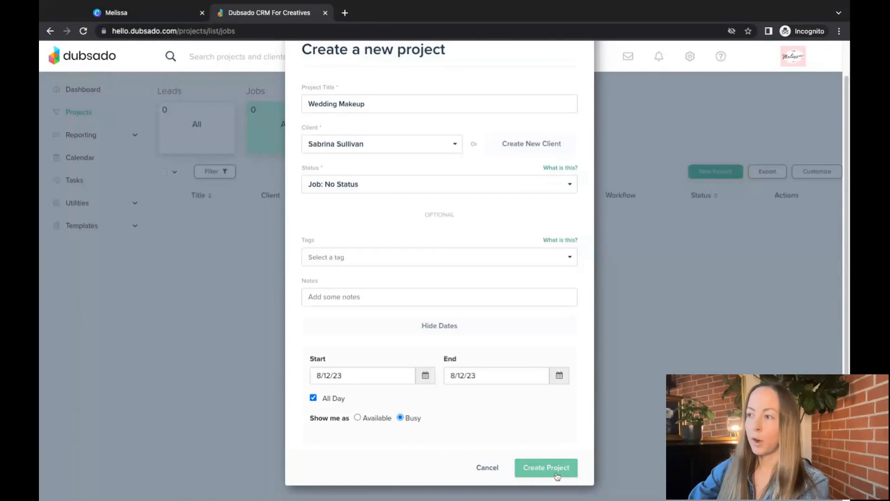
scroll(384, 254, "up", 1)
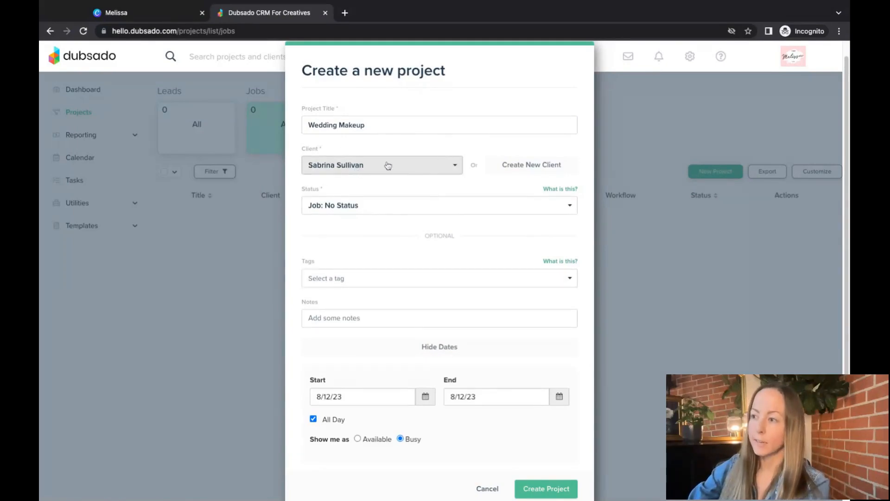
left_click(539, 172)
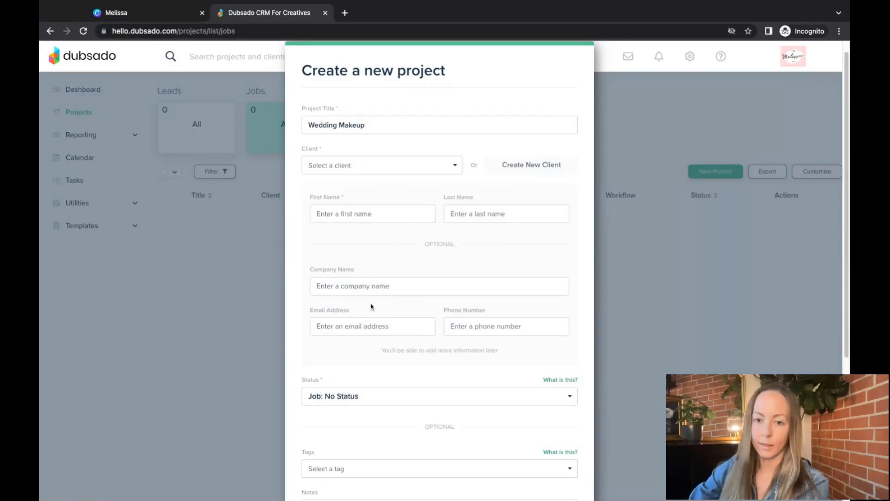
left_click(349, 168)
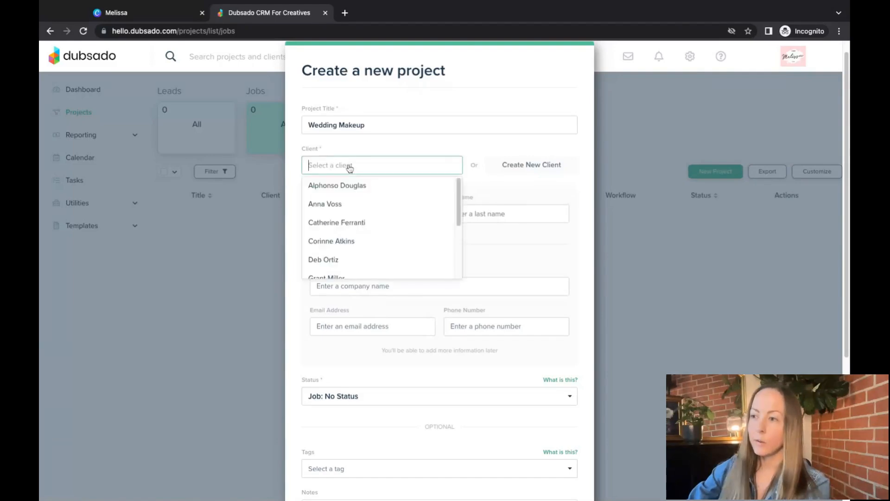
type("s")
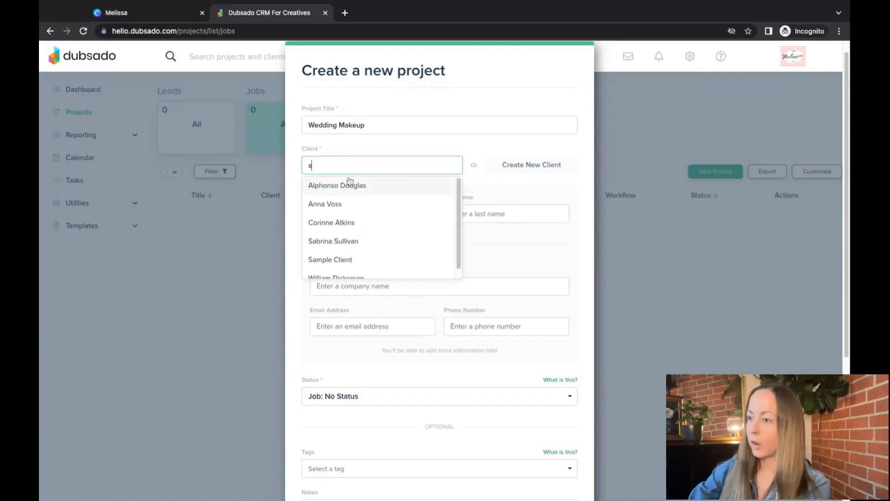
left_click(345, 243)
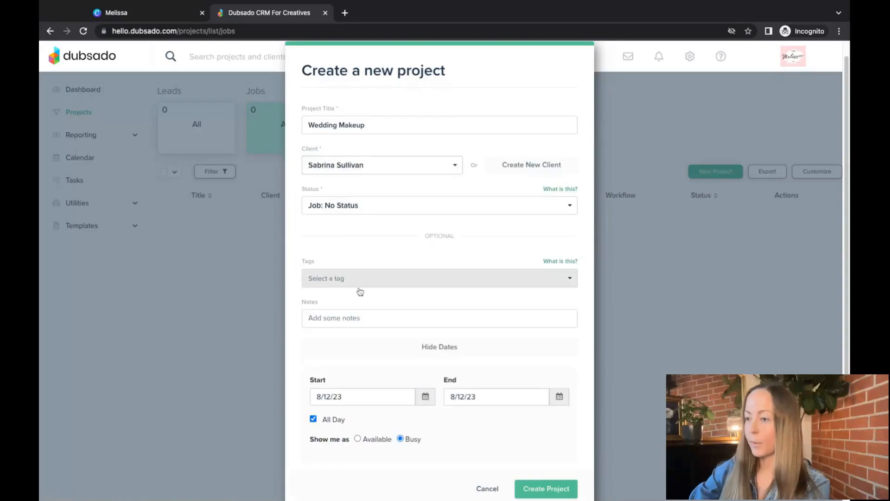
Create the Wedding Makeup project and upload Contract.pdf to it as the signed contract.
left_click(560, 493)
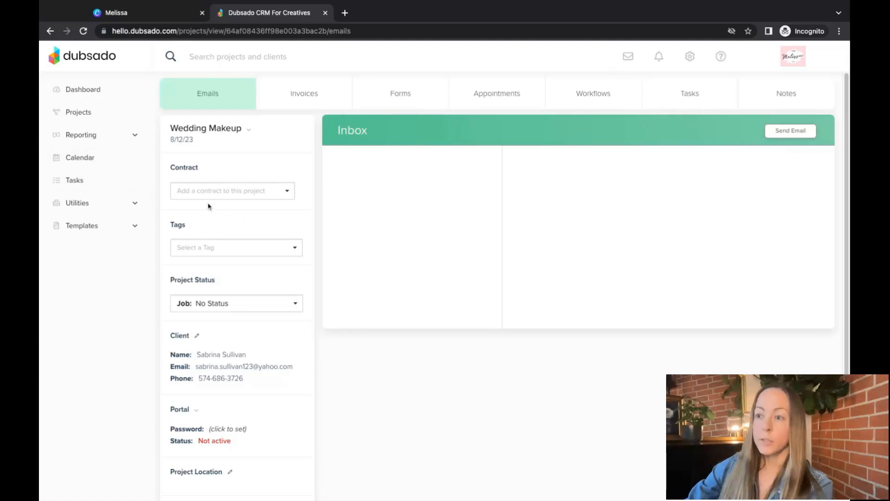
left_click(291, 191)
scroll(265, 250, "down", 5)
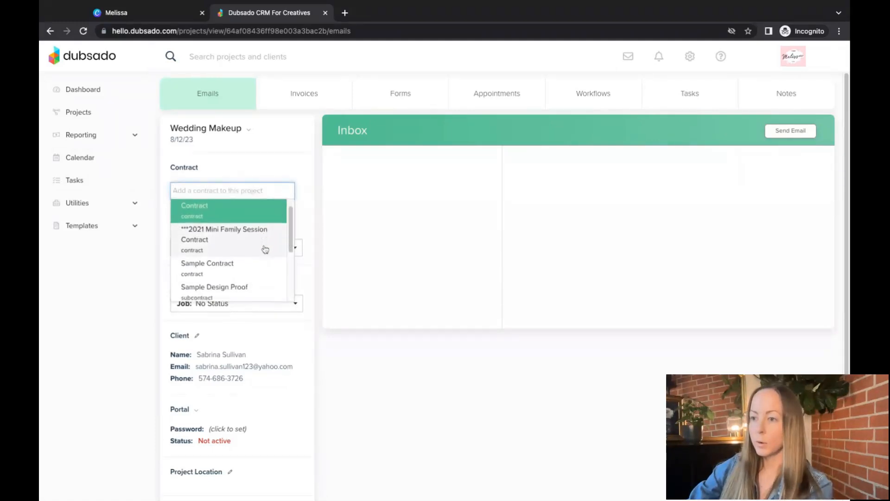
scroll(262, 267, "down", 1)
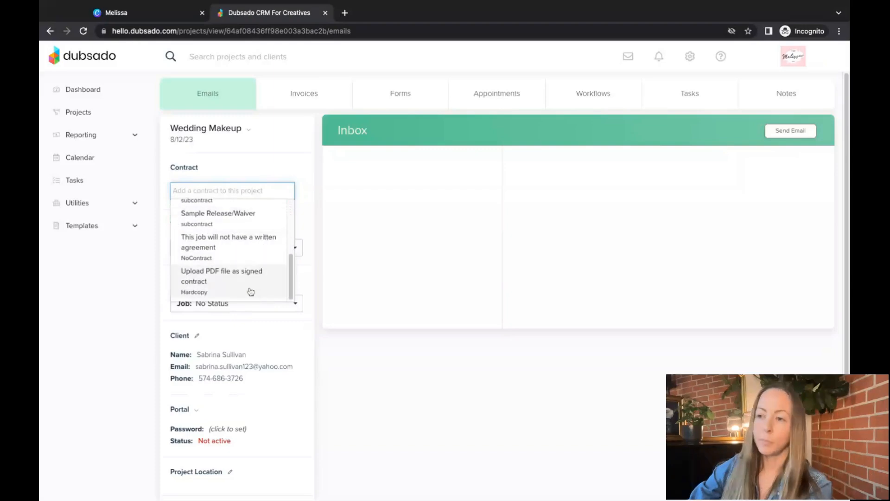
left_click(209, 290)
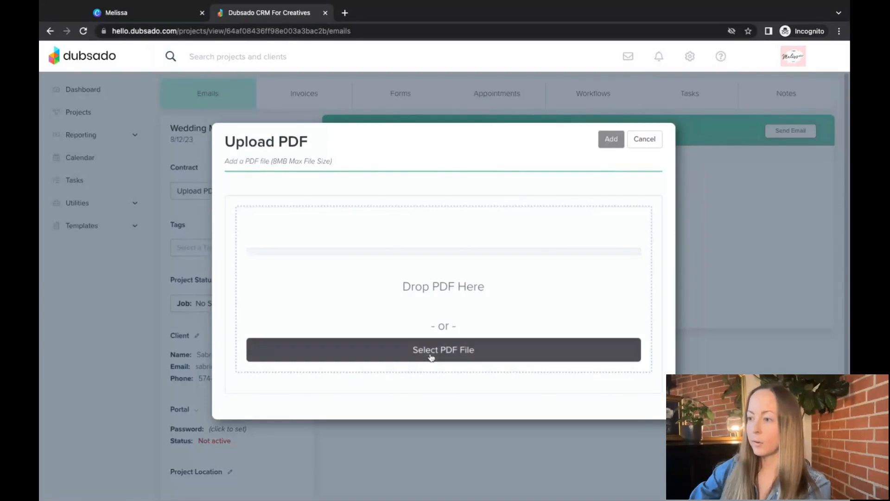
left_click(431, 356)
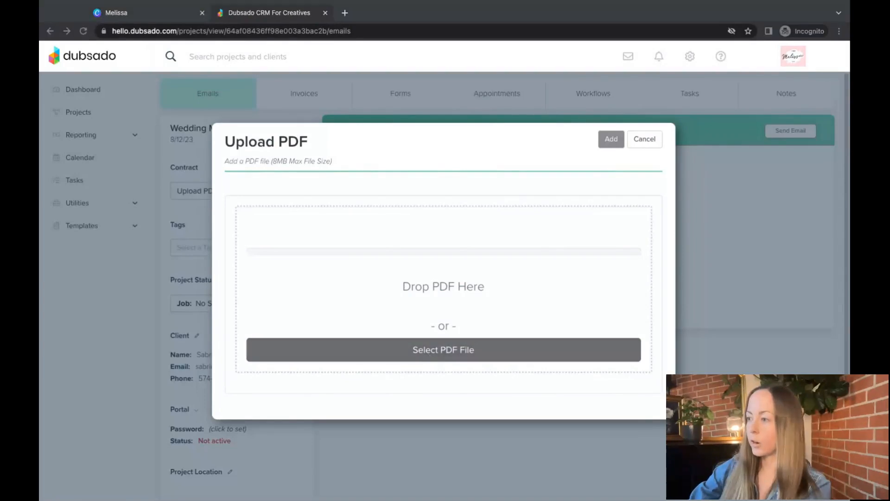
left_click(569, 270)
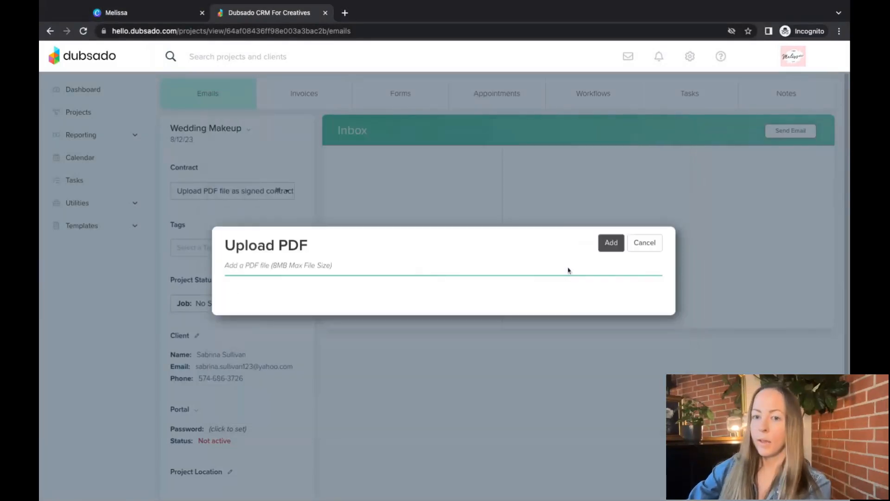
left_click(609, 247)
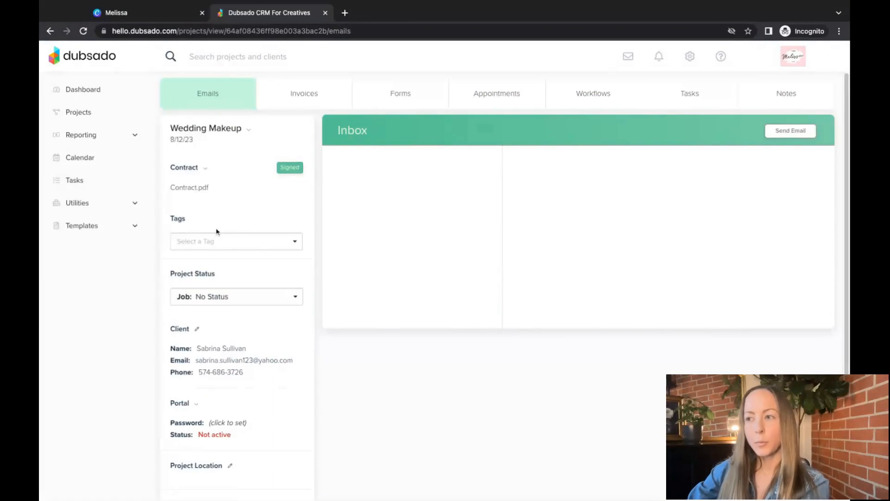
Upload Questionnaire.pdf to the project's forms as a new PDF form.
left_click(409, 94)
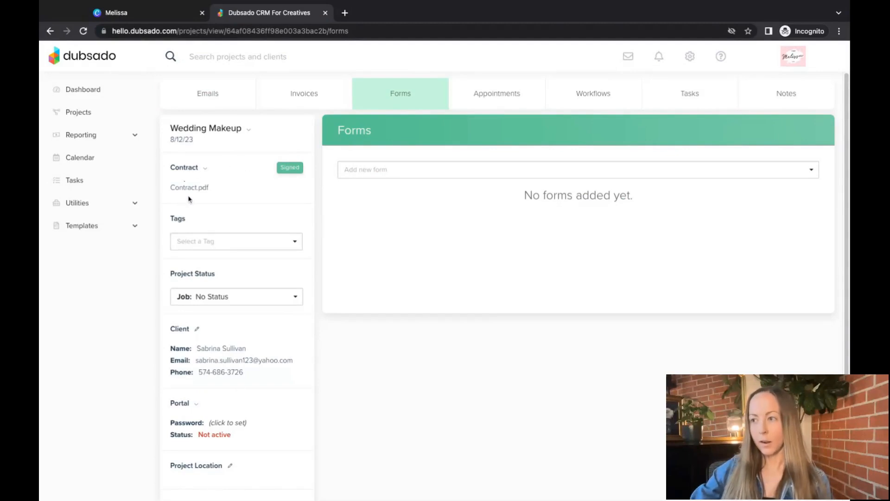
left_click(407, 178)
scroll(424, 204, "down", 5)
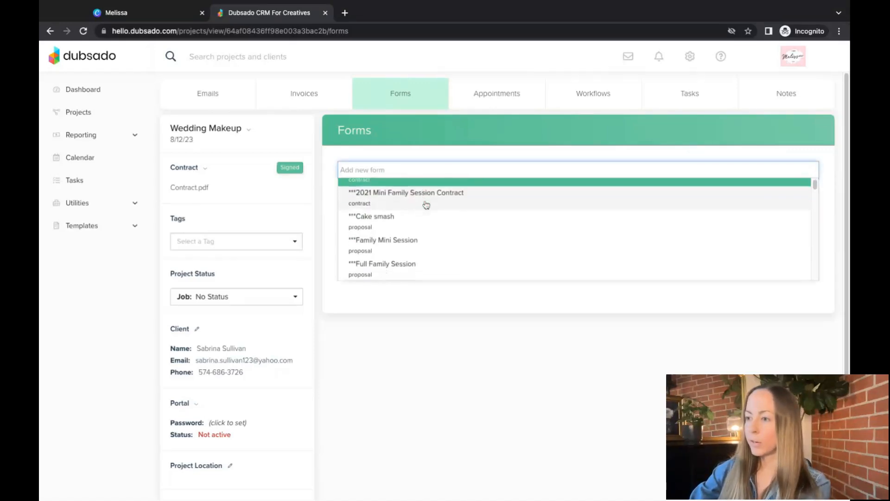
scroll(425, 221, "down", 6)
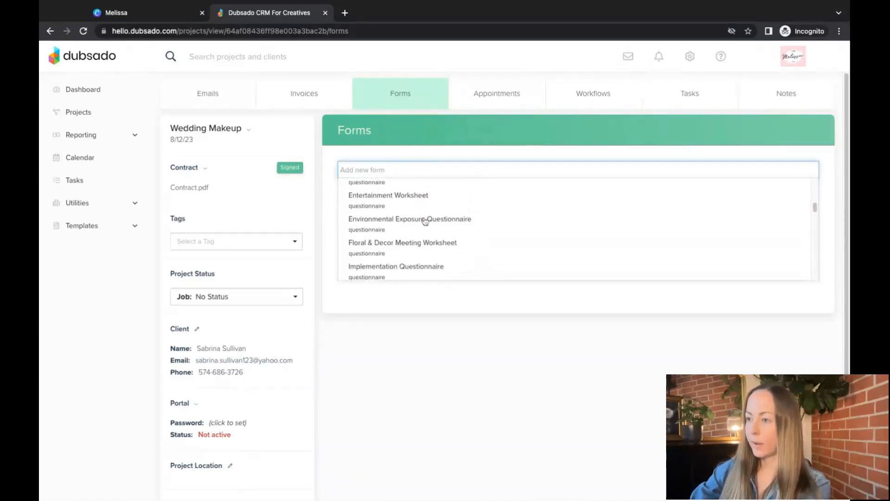
scroll(425, 223, "down", 5)
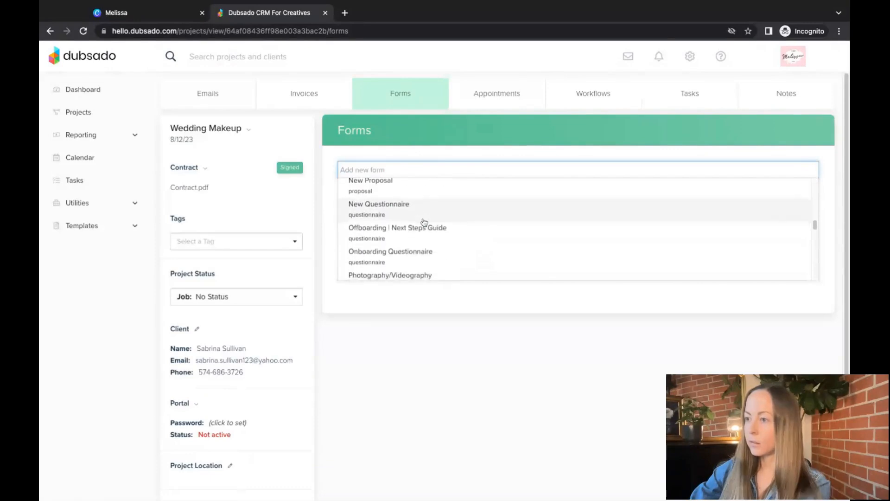
scroll(424, 223, "down", 6)
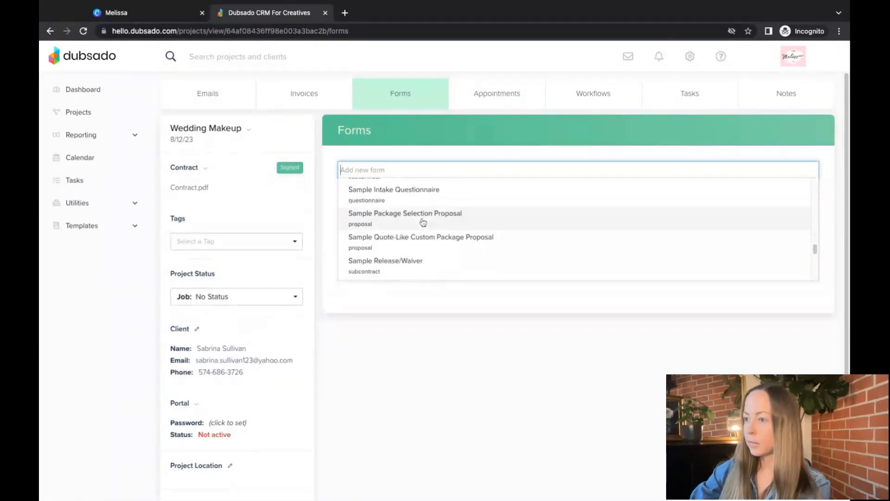
scroll(423, 224, "down", 3)
scroll(414, 209, "up", 2)
left_click(412, 211)
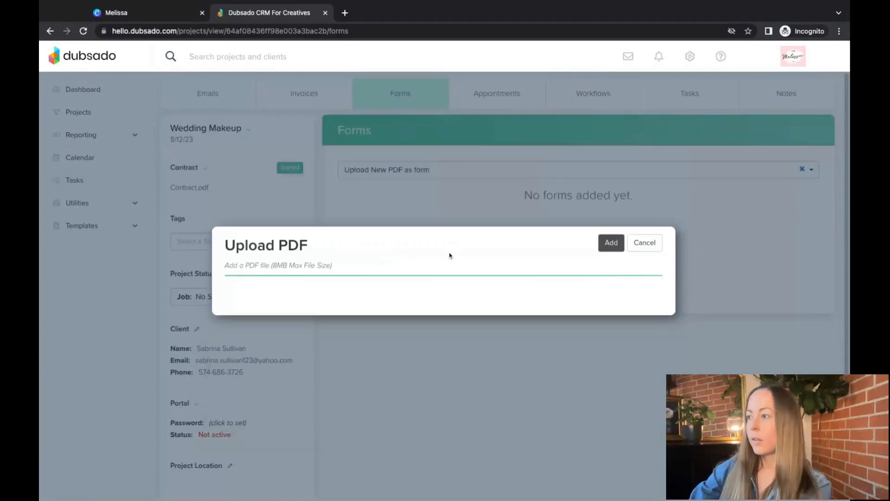
left_click(606, 244)
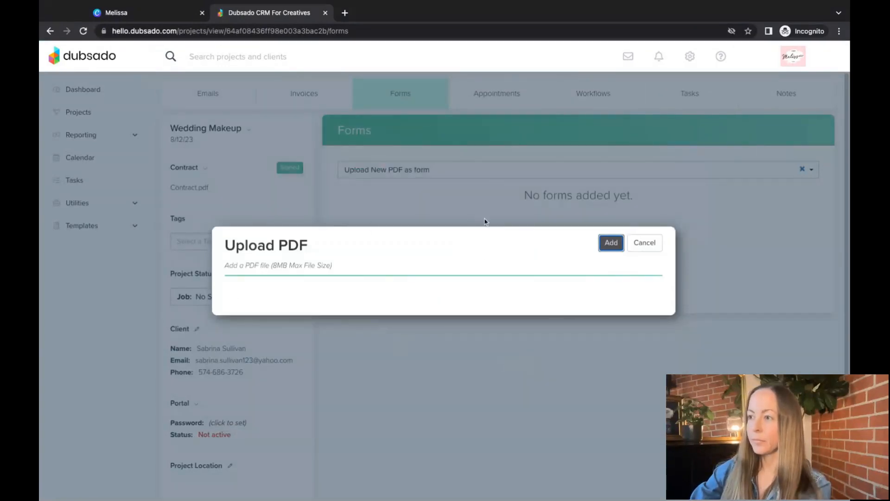
left_click(606, 244)
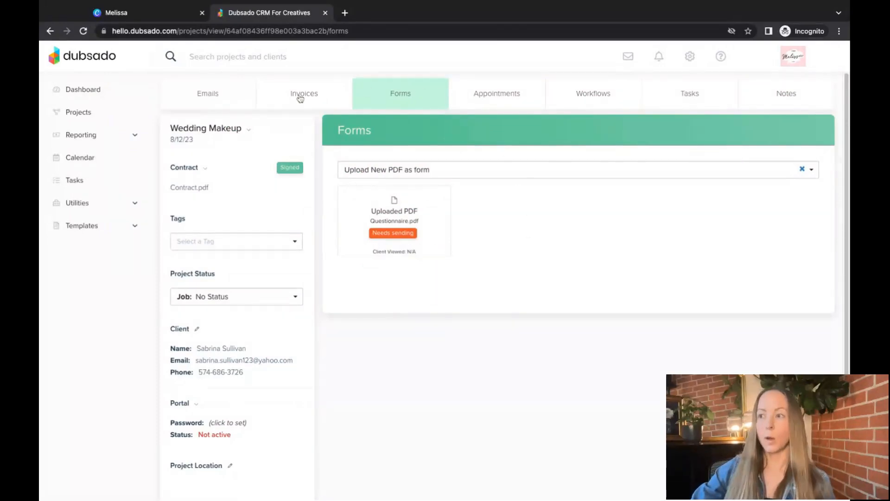
Add a new invoice to the project and set its date to May 10, 2023.
left_click(329, 103)
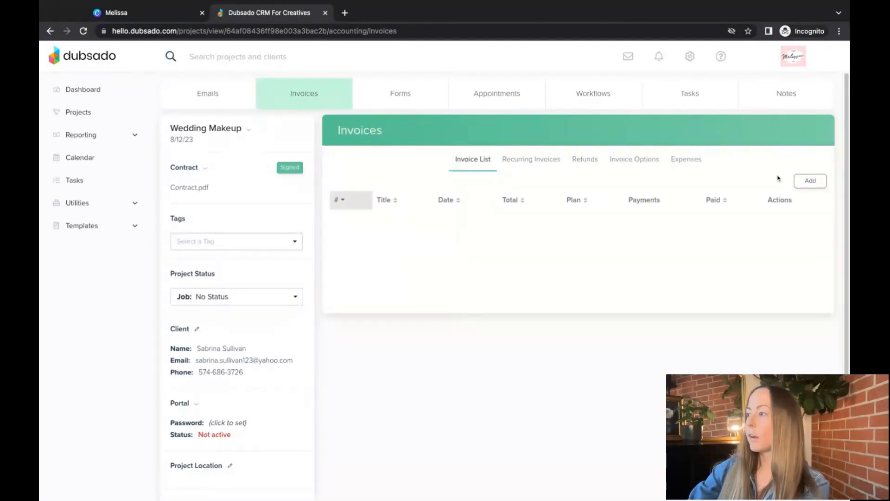
left_click(814, 188)
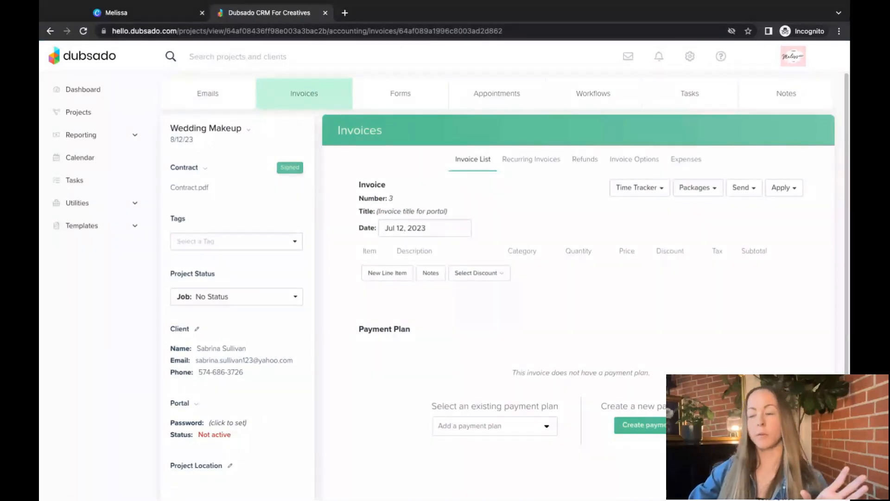
left_click(422, 227)
left_click(392, 250)
left_click(392, 250)
left_click(439, 288)
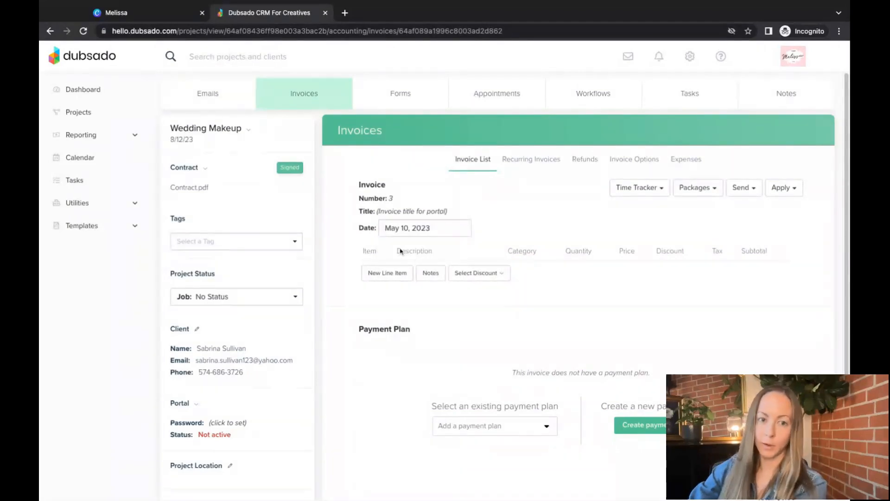
Add a line item named Services to the invoice with quantity 1 and price $500, and save it.
left_click(394, 275)
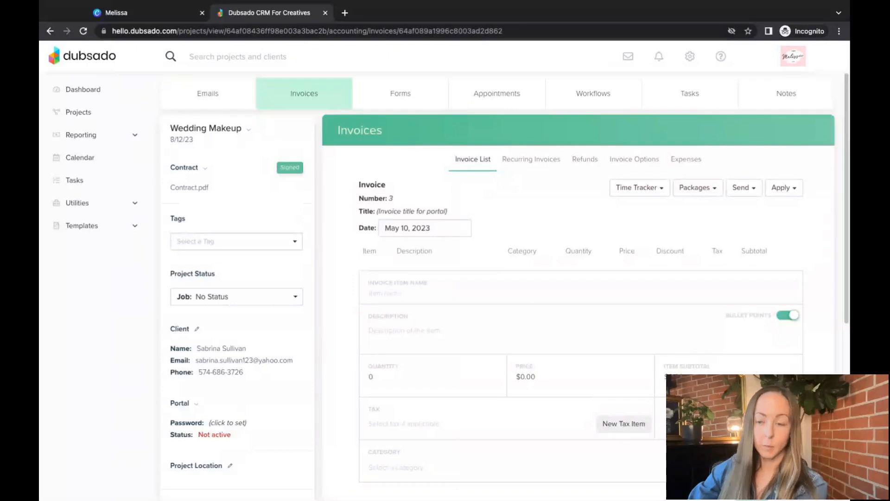
type("SA")
type("rvices")
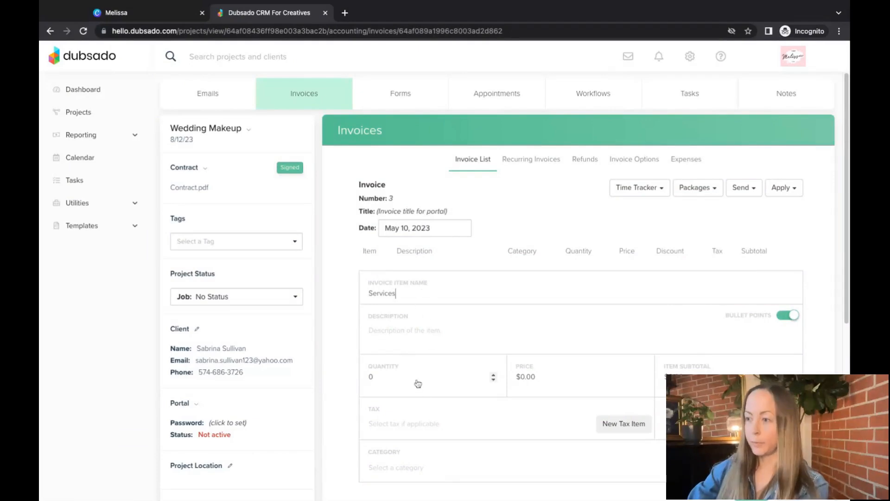
left_click(493, 375)
left_click(546, 386)
type("5")
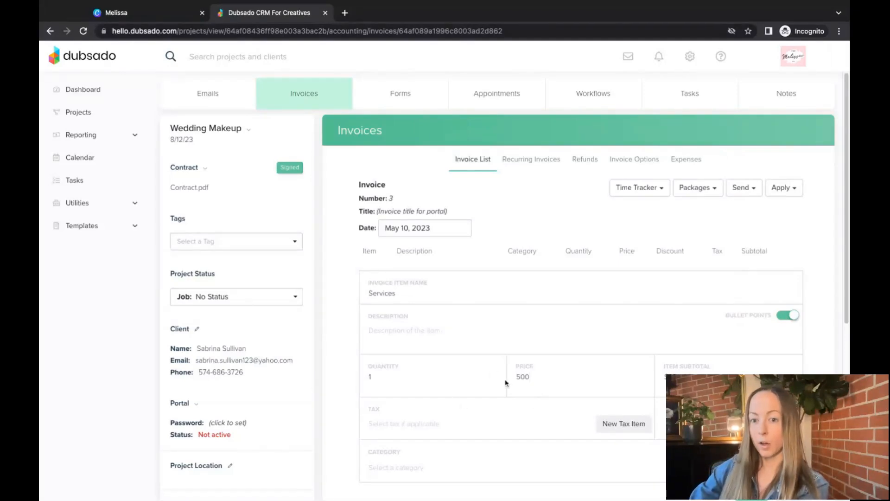
scroll(563, 376, "down", 1)
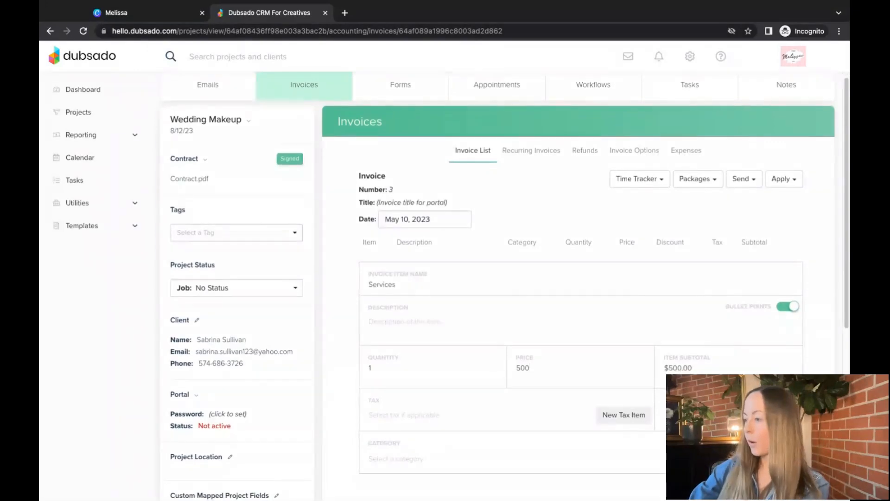
scroll(580, 278, "down", 1)
left_click(781, 482)
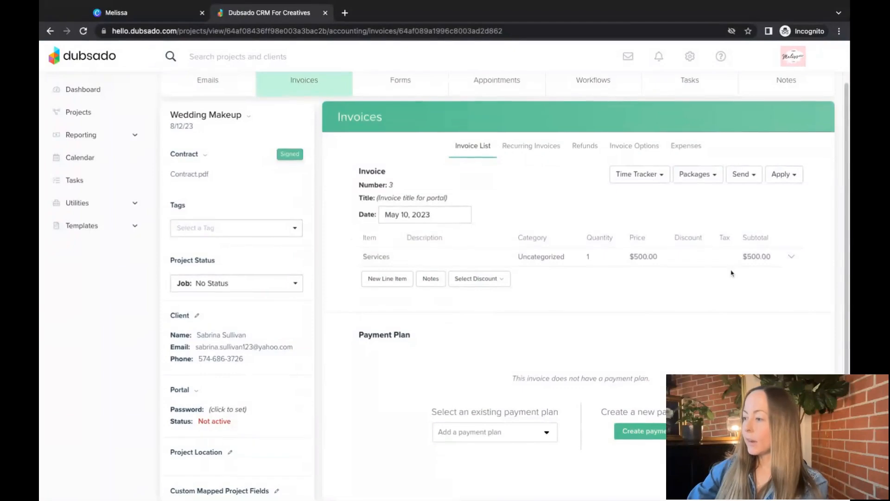
Apply a $250 payment to the invoice with the payment method set to Other.
scroll(732, 272, "down", 1)
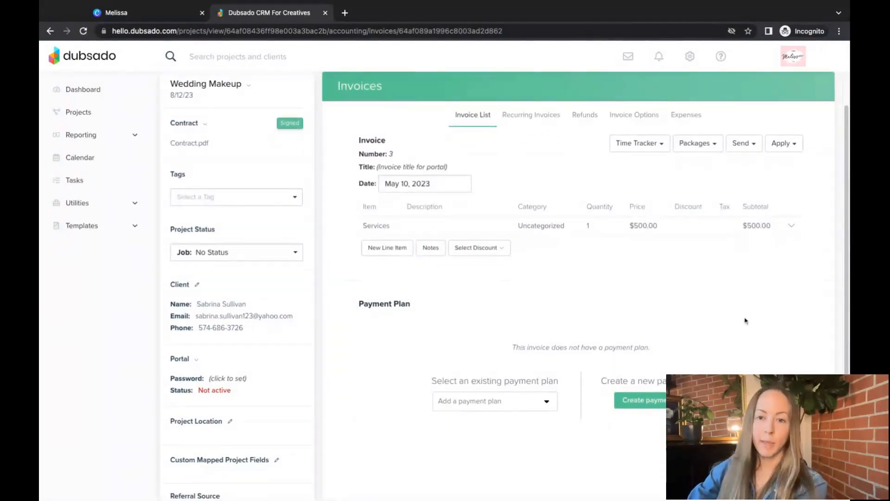
left_click(784, 144)
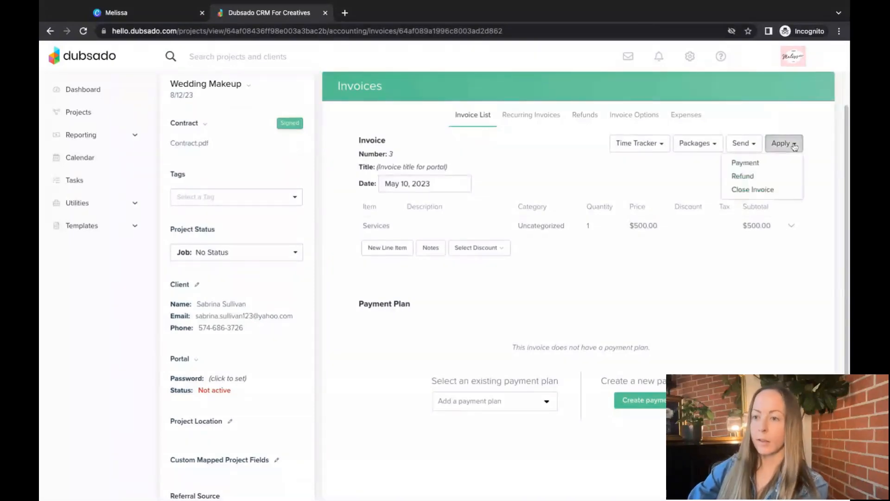
left_click(775, 164)
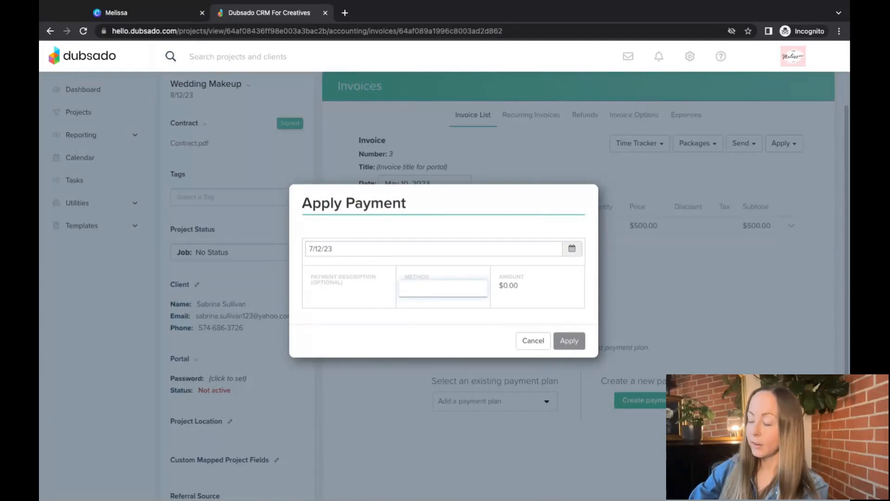
left_click(489, 313)
left_click(537, 288)
type("250")
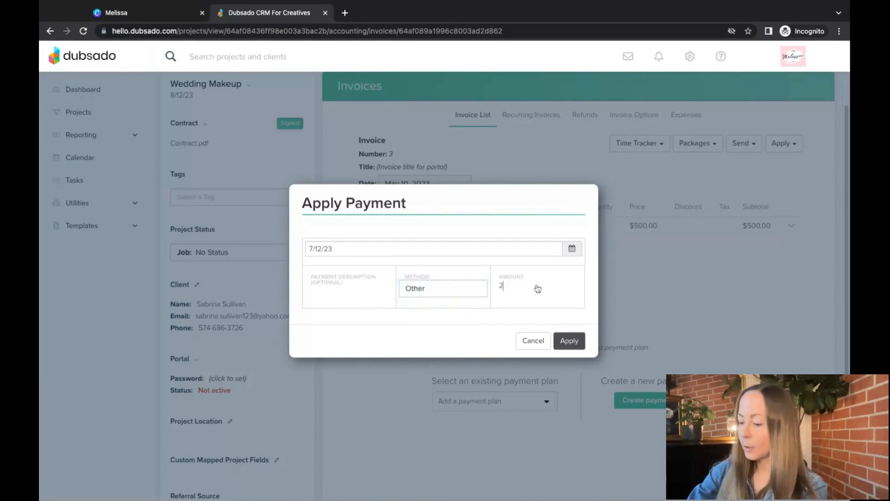
left_click(569, 341)
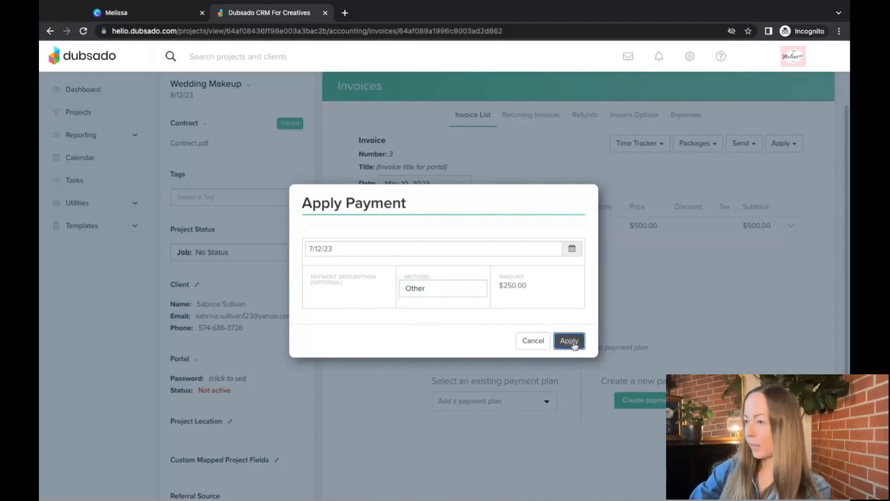
scroll(580, 278, "down", 2)
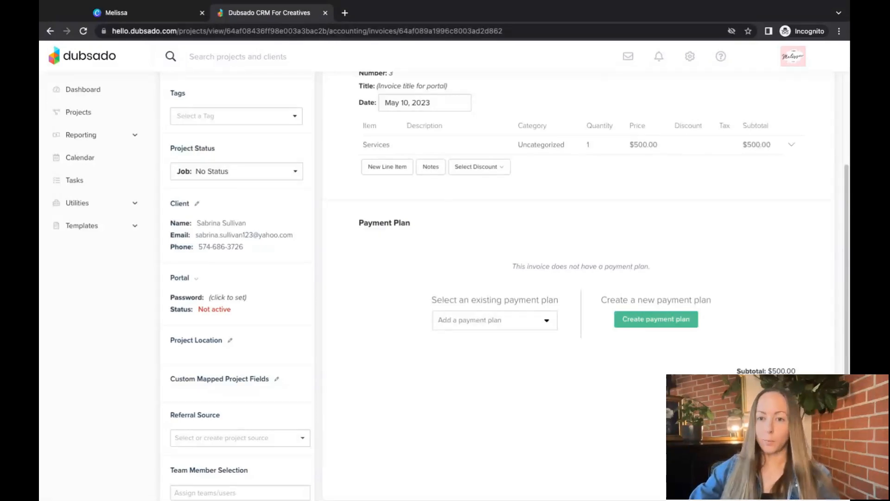
Switch to the Canva presentation and advance two slides from the data migration demo title.
left_click(156, 14)
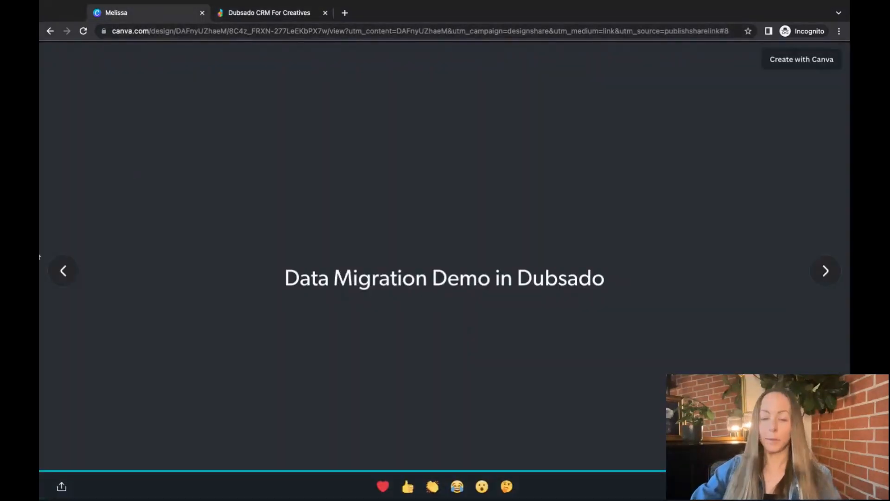
left_click(826, 271)
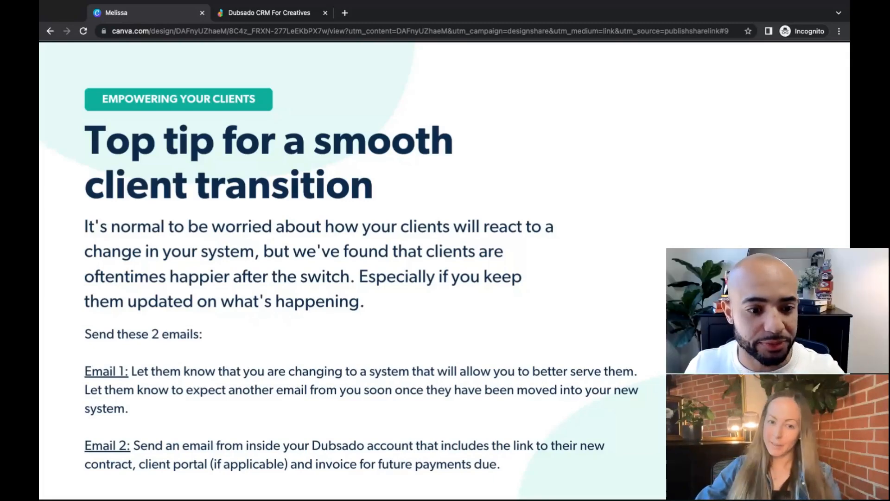
left_click(826, 270)
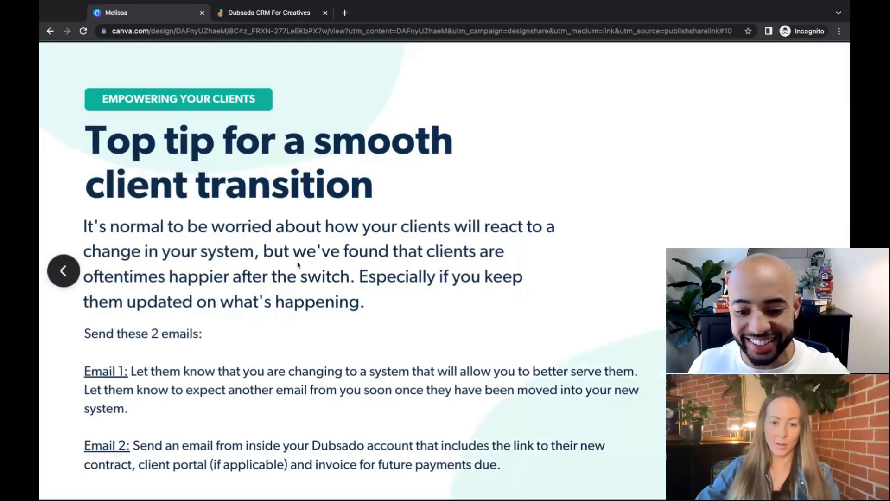